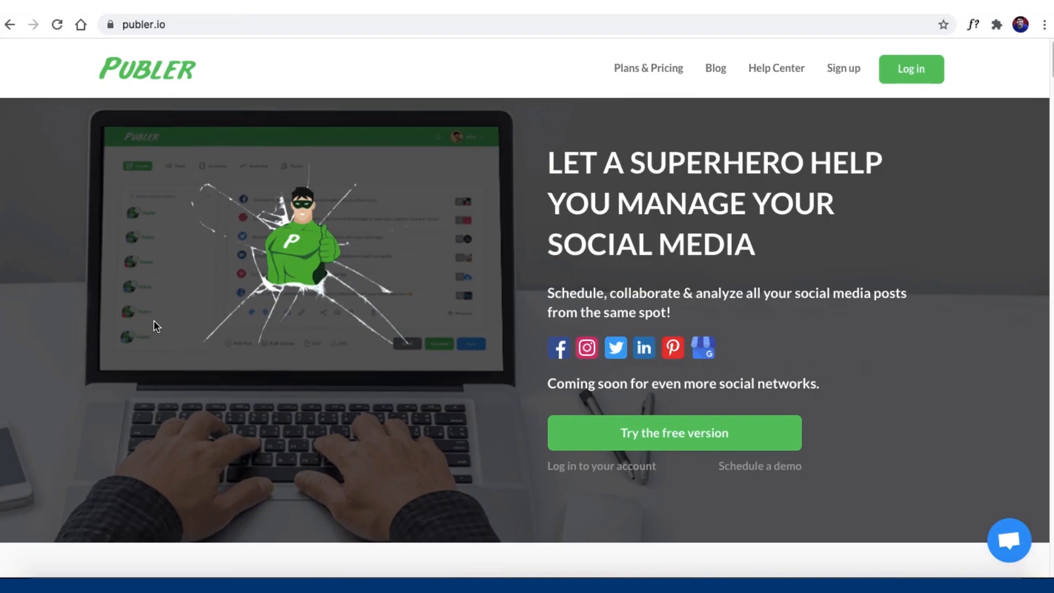
Open the sign-up form for the free version and complete the "I'm not a robot" check
{"action": "left_click", "coordinate": [687, 436]}
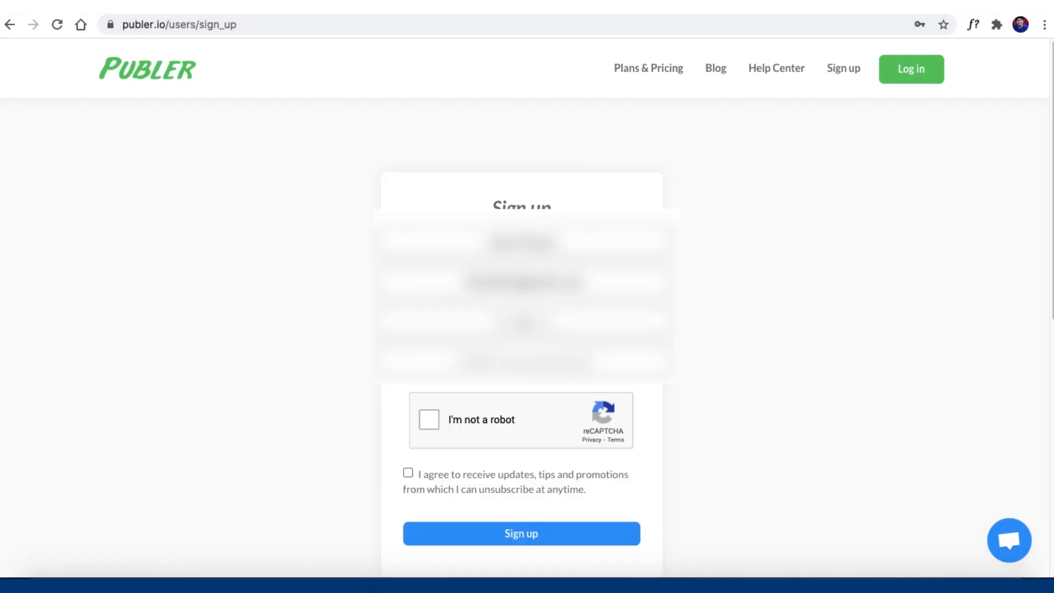
{"action": "left_click", "coordinate": [428, 419]}
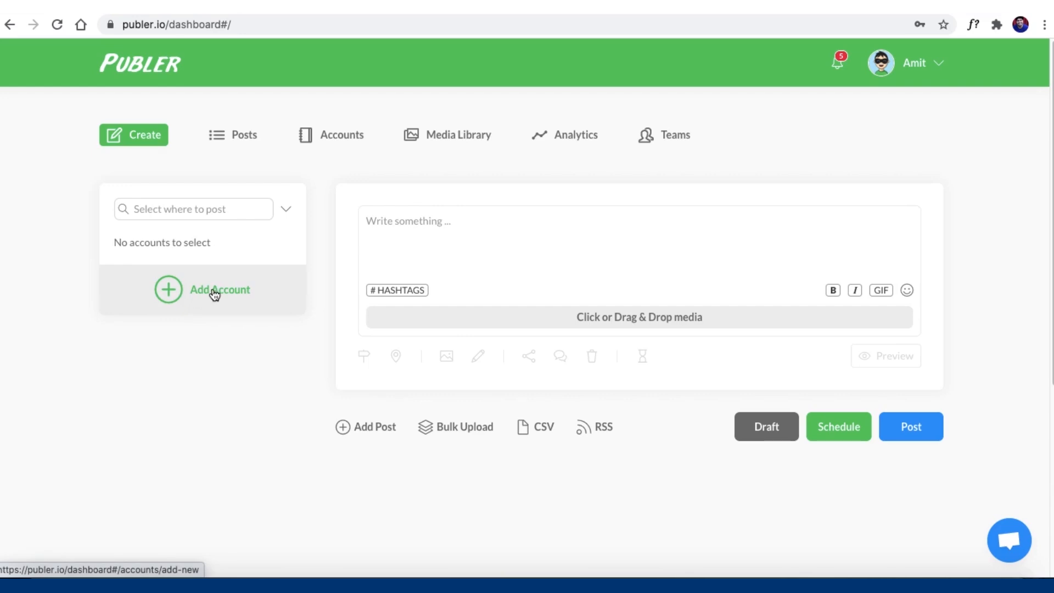
Start adding a new Google My Business account from the accounts page
{"action": "left_click", "coordinate": [349, 138]}
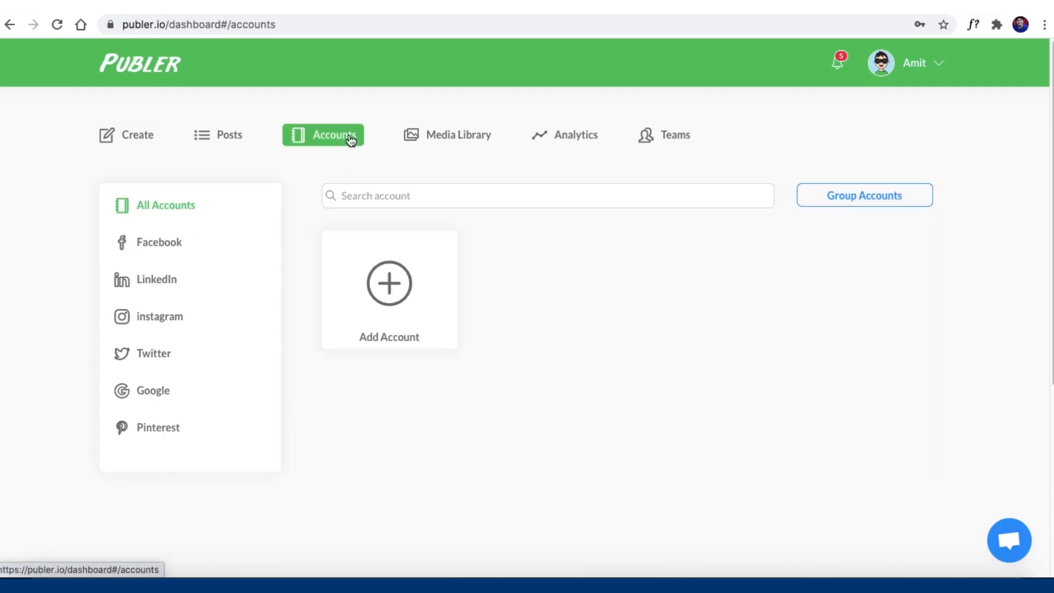
{"action": "left_click", "coordinate": [388, 281]}
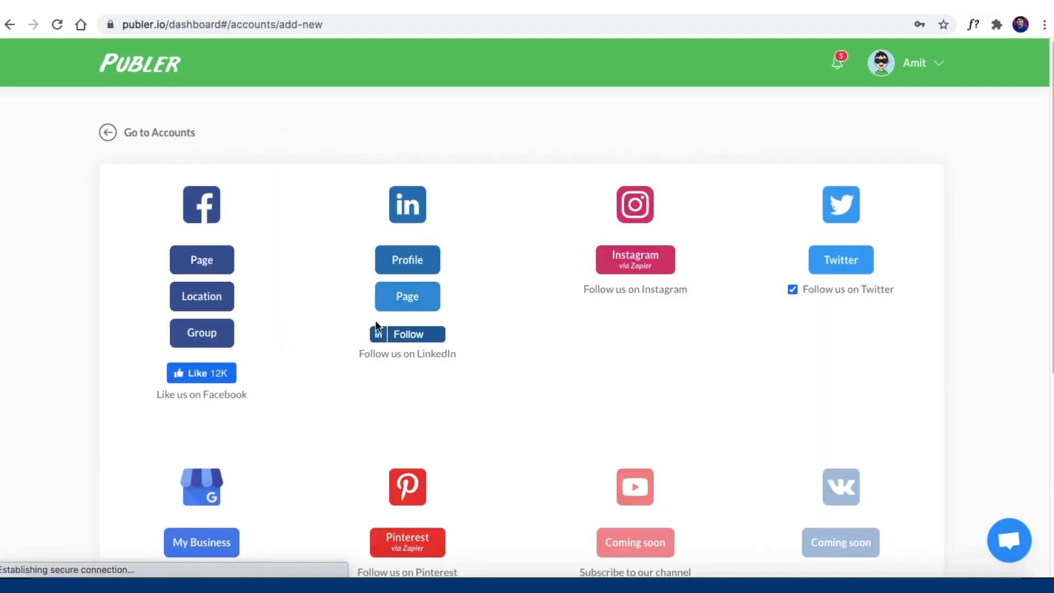
{"action": "scroll", "coordinate": [340, 349], "scroll_direction": "down", "scroll_amount": 3}
{"action": "left_click", "coordinate": [190, 394]}
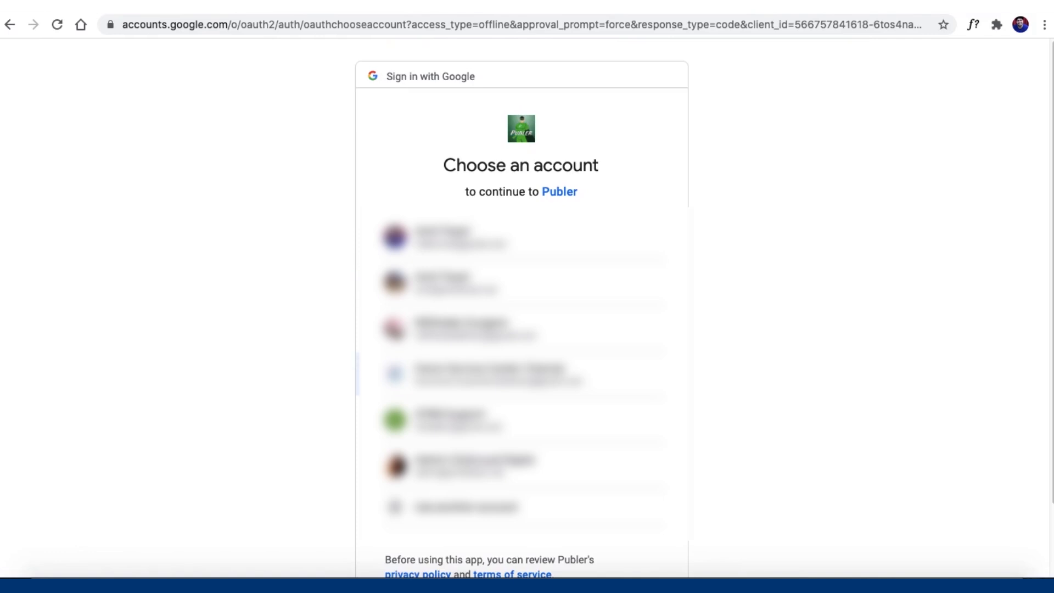
Authorize access with the Google account that manages the listing, add its business location, and return to the accounts overview
{"action": "left_click", "coordinate": [449, 285]}
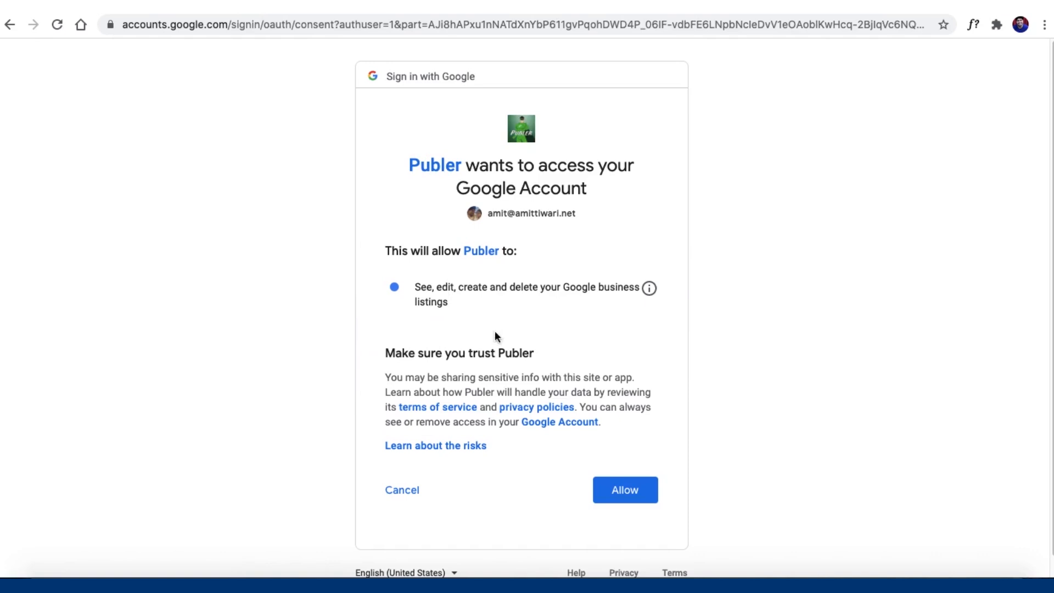
{"action": "left_click", "coordinate": [622, 490]}
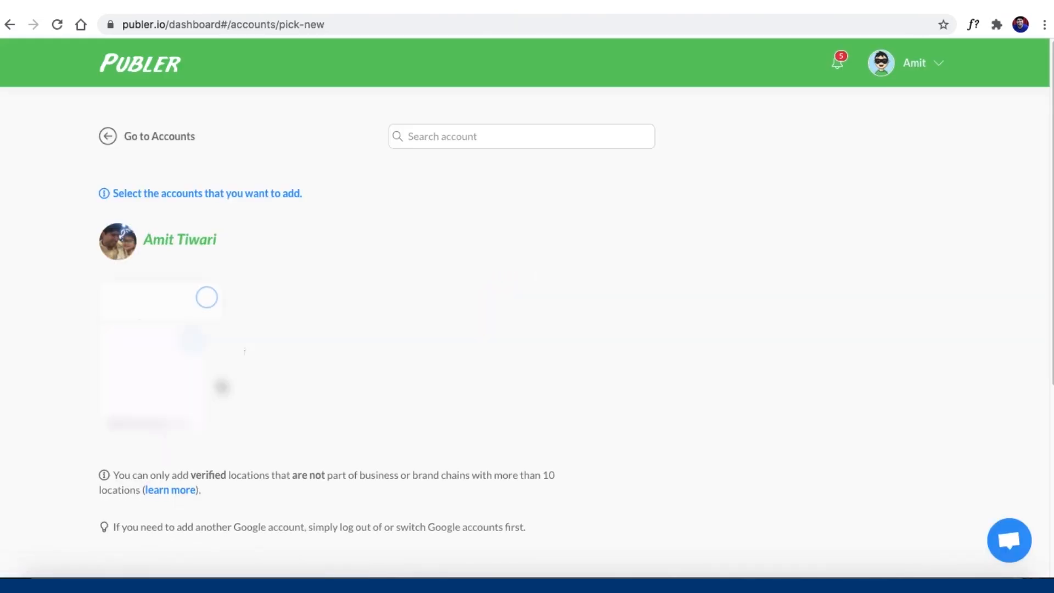
{"action": "left_click", "coordinate": [205, 302]}
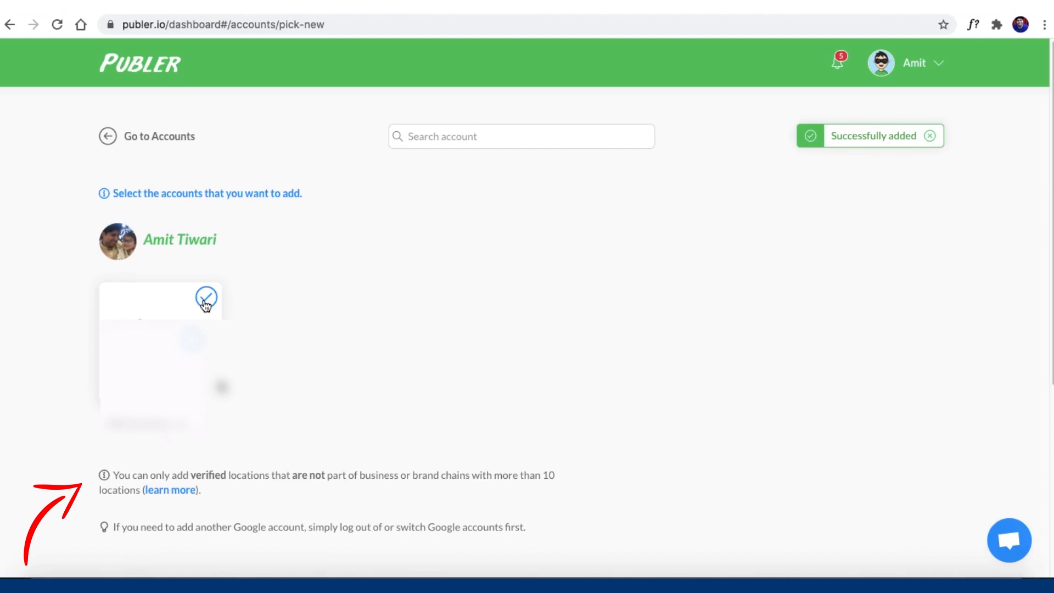
{"action": "left_click", "coordinate": [107, 138]}
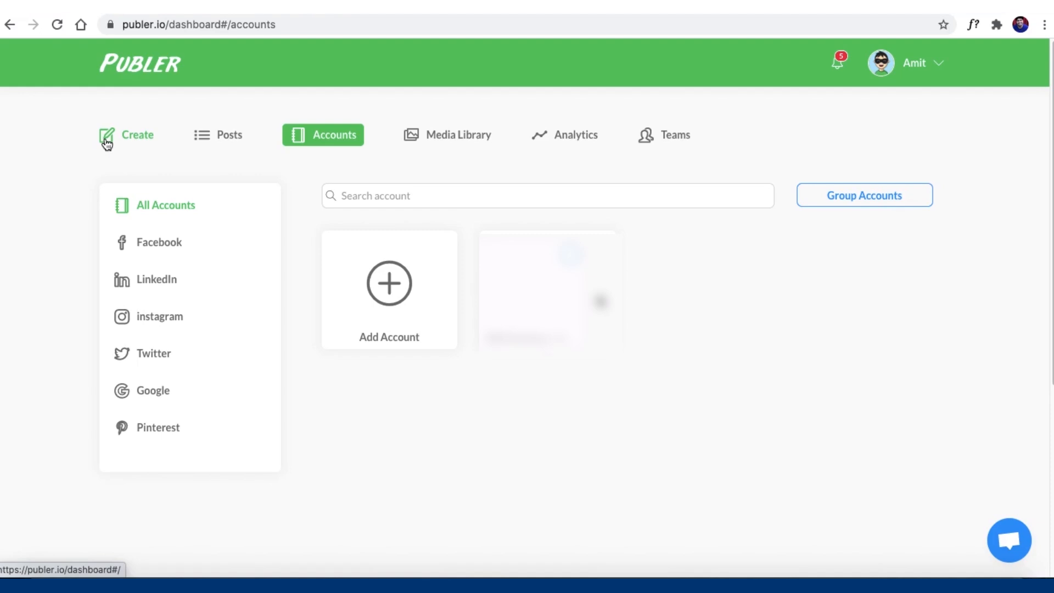
Start a new post for the connected business location and look over its Event and Offer post types
{"action": "left_click", "coordinate": [108, 142]}
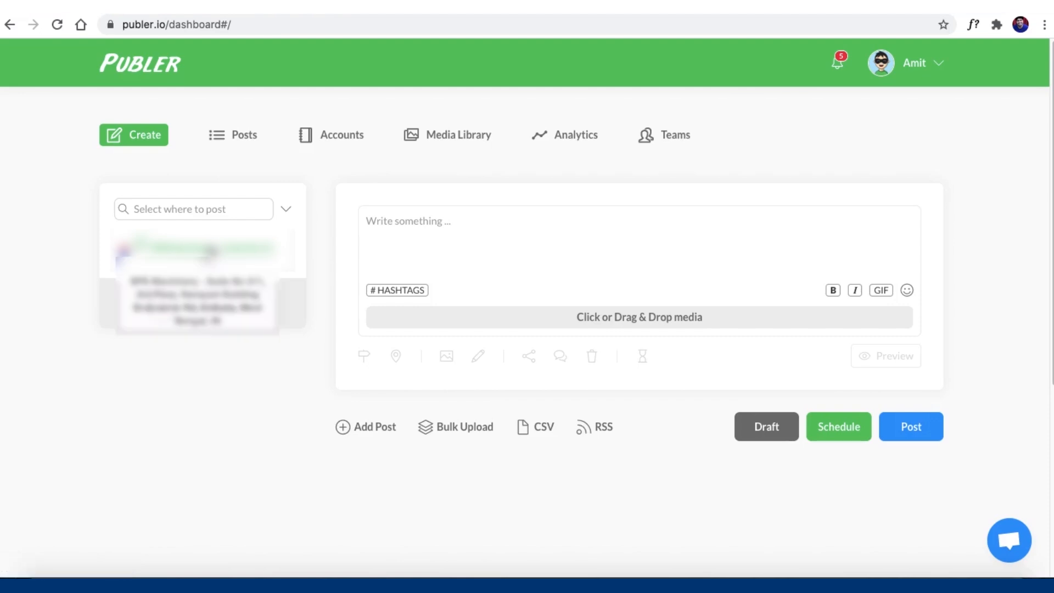
{"action": "left_click", "coordinate": [210, 251]}
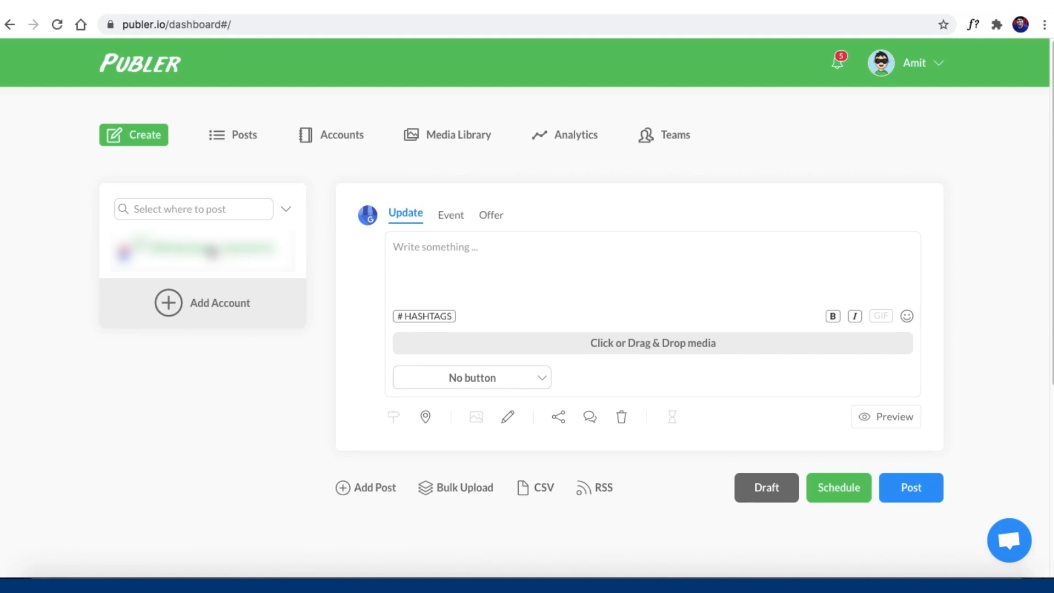
{"action": "left_click", "coordinate": [409, 246]}
{"action": "left_click", "coordinate": [454, 218]}
{"action": "left_click", "coordinate": [495, 216]}
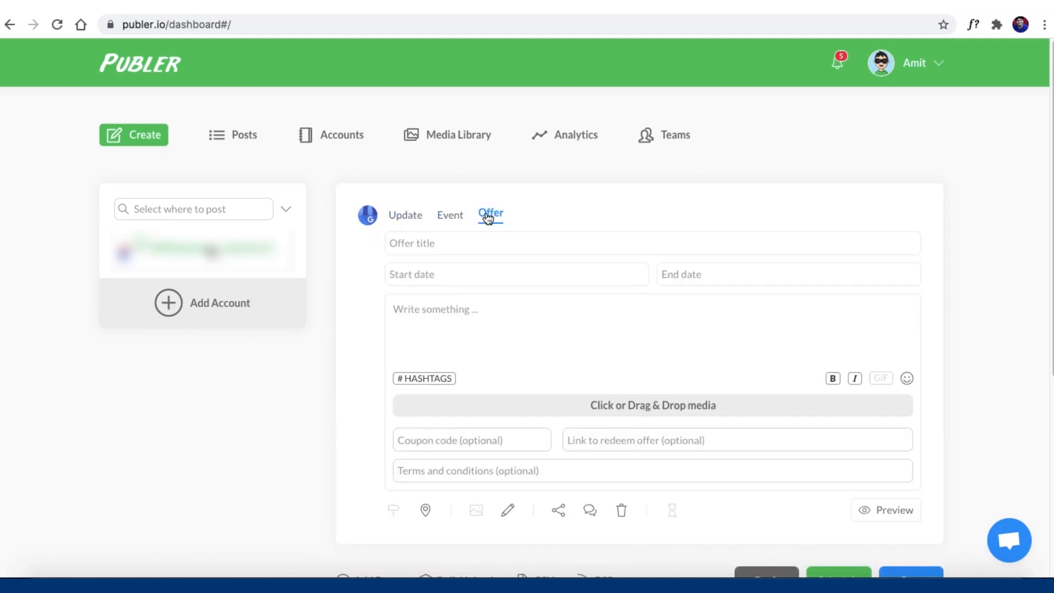
Write an Update post with the text "this is a dummy text to test your gmb post"
{"action": "left_click", "coordinate": [405, 213]}
{"action": "left_click", "coordinate": [432, 251]}
{"action": "type", "text": "this is a dummy tes"}
{"action": "type", "text": "t to test your gmb post"}
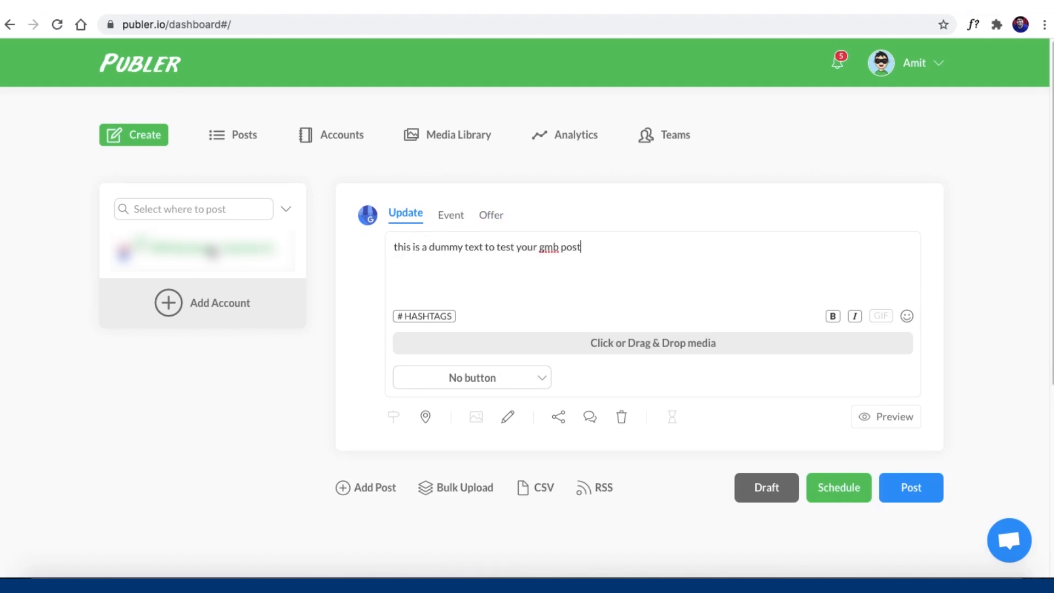
Make "test your gmb" bold and "post" italic in the post text
{"action": "left_click_drag", "start_coordinate": [497, 247], "coordinate": [552, 249]}
{"action": "left_click", "coordinate": [832, 318]}
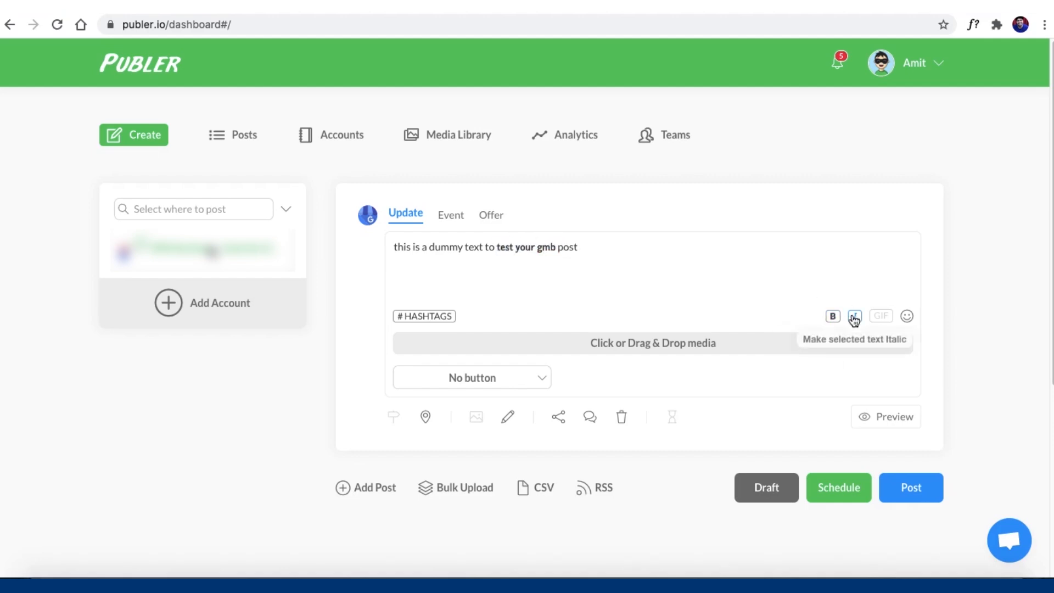
{"action": "left_click_drag", "start_coordinate": [558, 247], "coordinate": [579, 249]}
{"action": "left_click", "coordinate": [854, 315]}
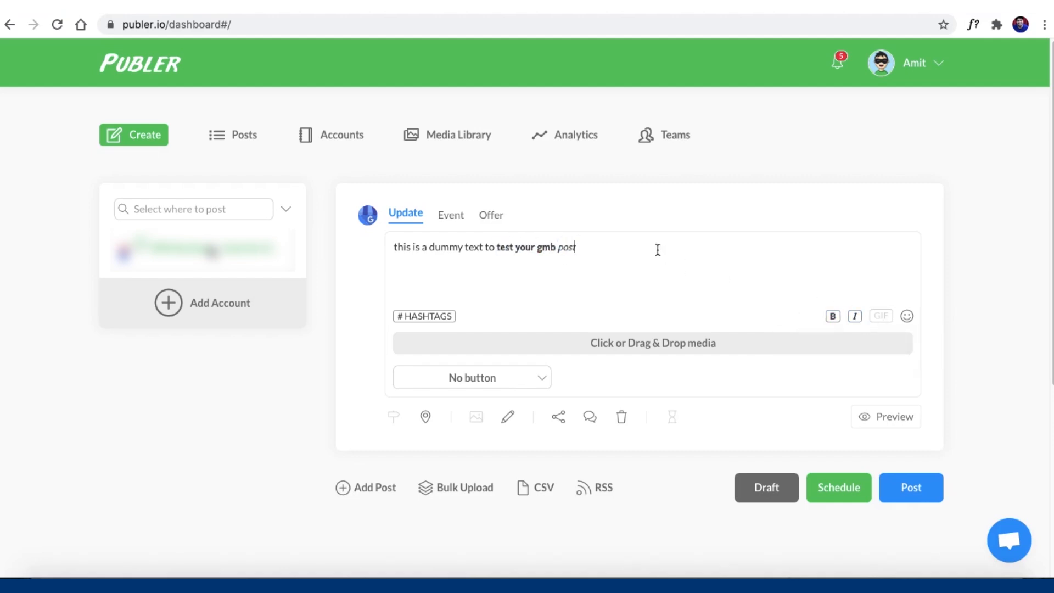
Search the emojis for "thumb" and add two thumbs-up emojis at the end of the post text
{"action": "left_click", "coordinate": [906, 316]}
{"action": "left_click", "coordinate": [698, 346]}
{"action": "left_click", "coordinate": [696, 379]}
{"action": "type", "text": "thumb"}
{"action": "left_click", "coordinate": [675, 427]}
{"action": "left_click", "coordinate": [674, 427]}
{"action": "left_click", "coordinate": [621, 258]}
Search the hashtag suggestions for "google" and add #googleplay to the post
{"action": "left_click", "coordinate": [430, 316]}
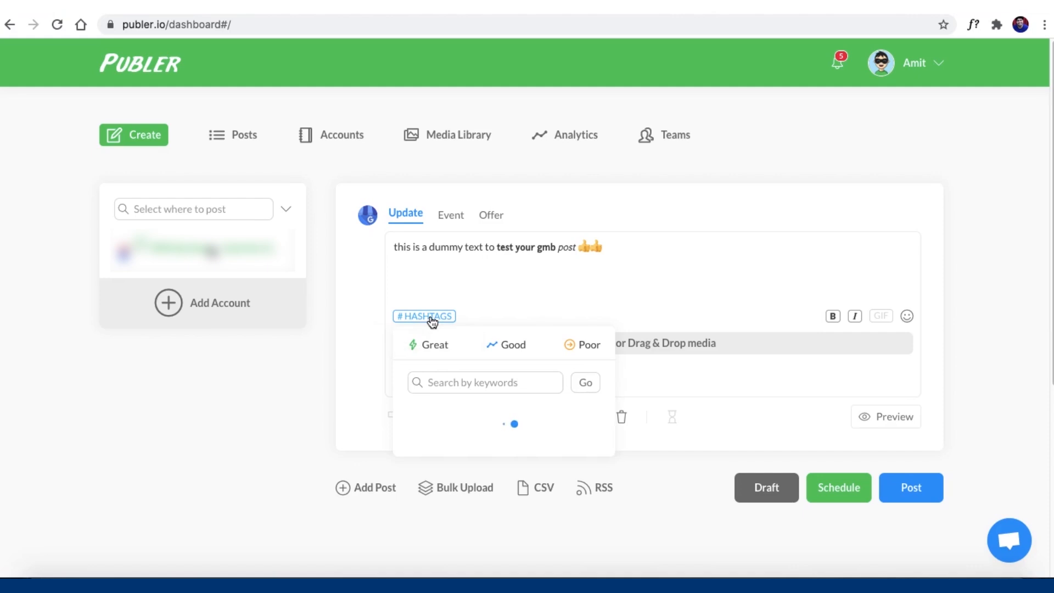
{"action": "left_click", "coordinate": [458, 381]}
{"action": "type", "text": "google"}
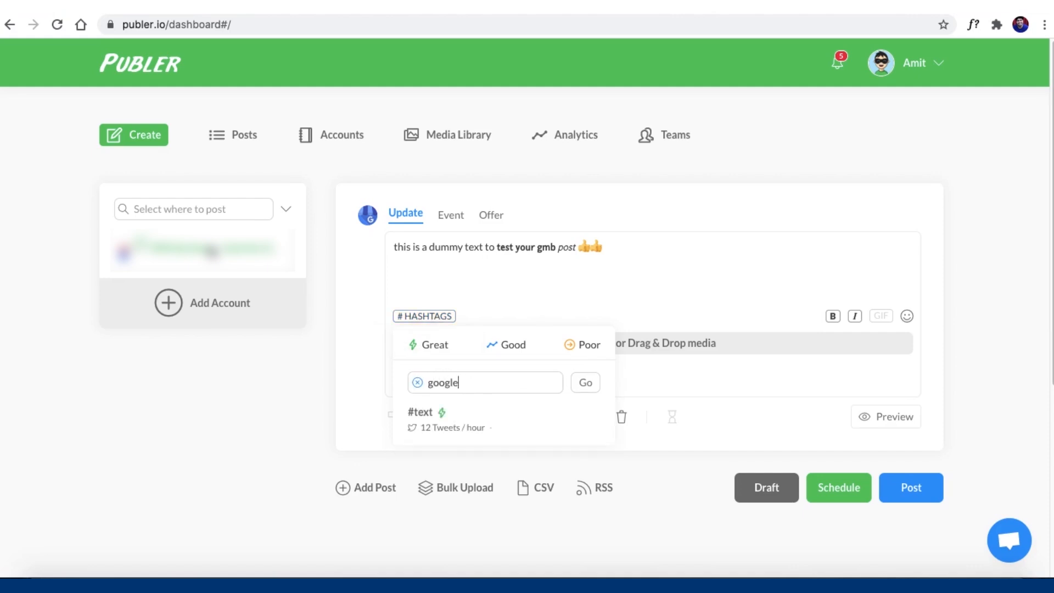
{"action": "left_click", "coordinate": [585, 383]}
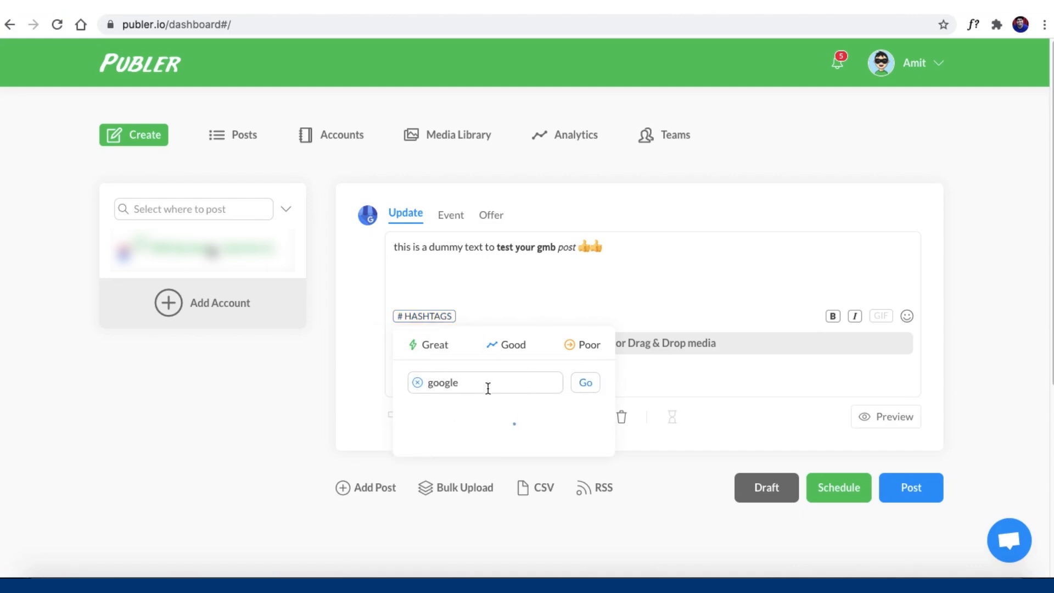
{"action": "scroll", "coordinate": [491, 510], "scroll_direction": "down", "scroll_amount": 1}
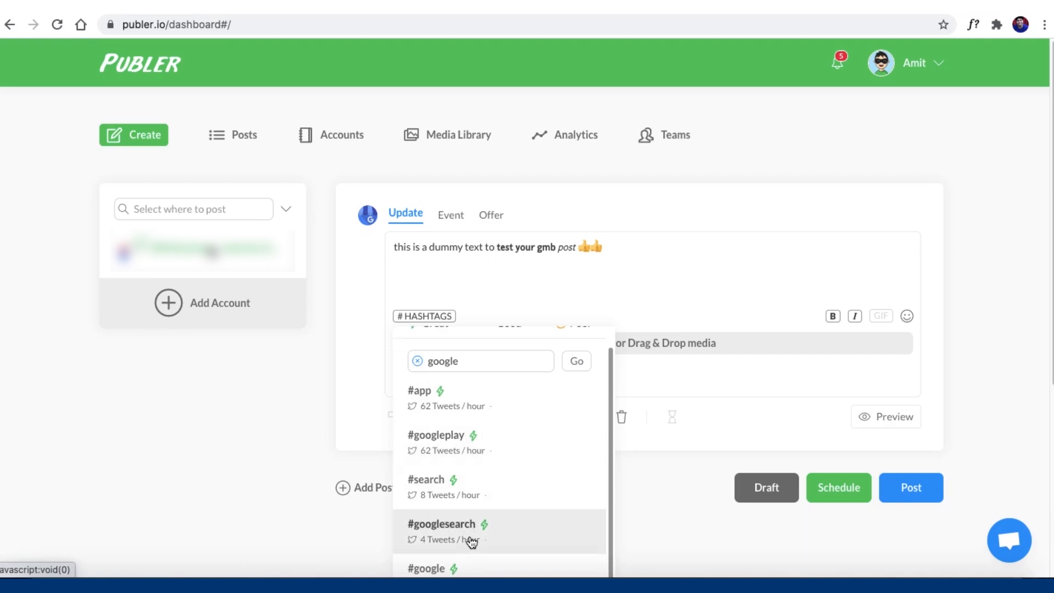
{"action": "scroll", "coordinate": [464, 494], "scroll_direction": "up", "scroll_amount": 2}
{"action": "left_click", "coordinate": [444, 461]}
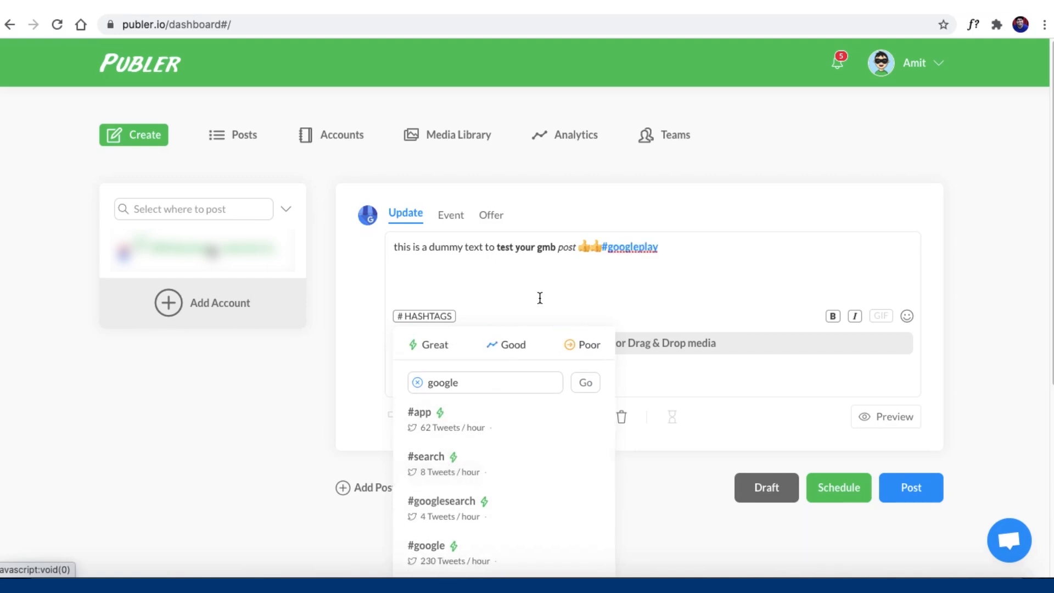
{"action": "left_click", "coordinate": [529, 318]}
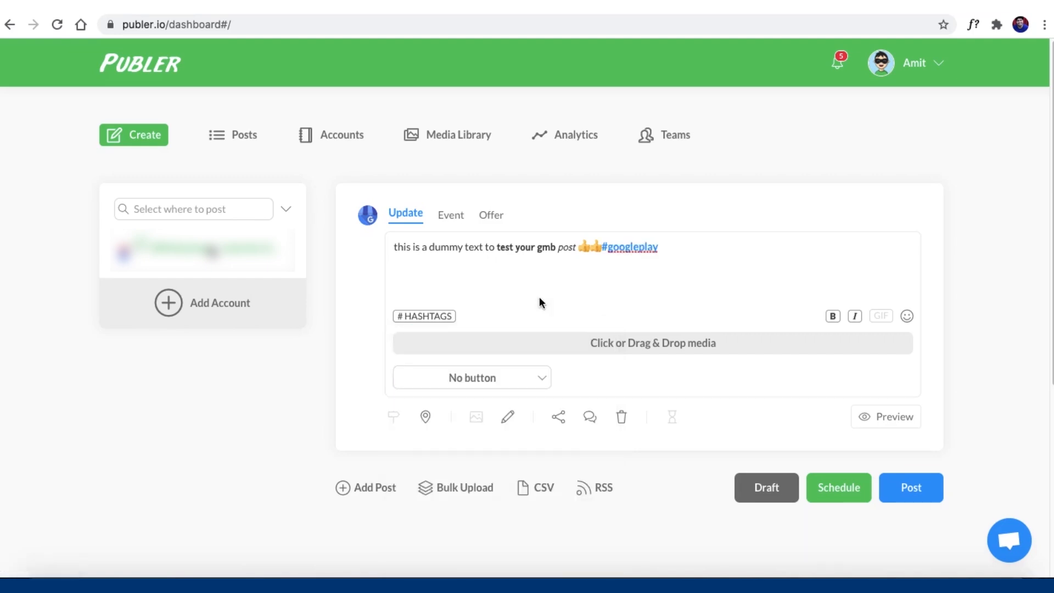
Open the media attachment dialog for the post
{"action": "left_click", "coordinate": [637, 351]}
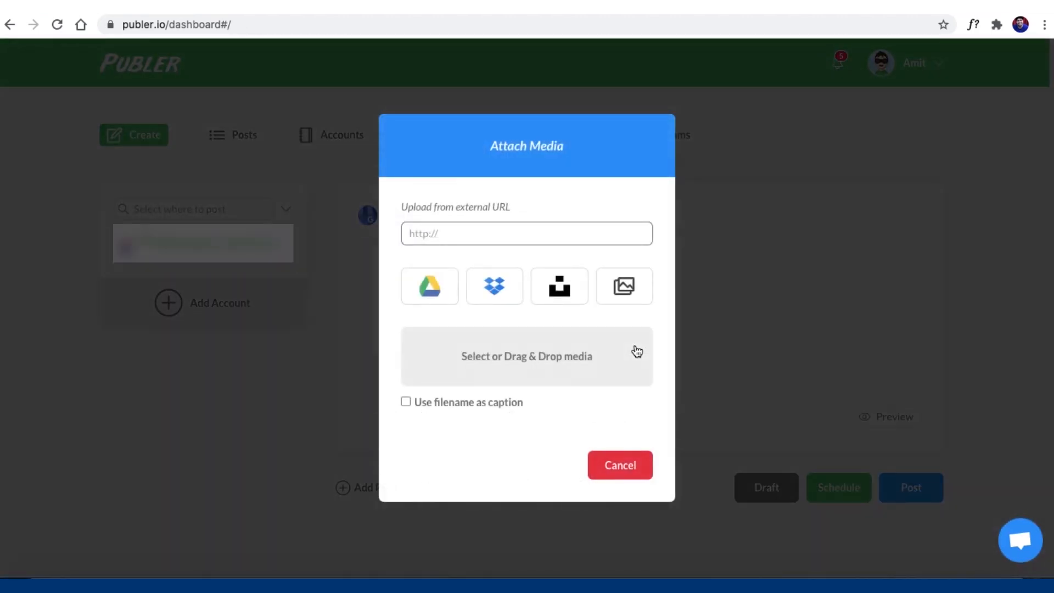
{"action": "left_click", "coordinate": [490, 230]}
{"action": "type", "text": "https://"}
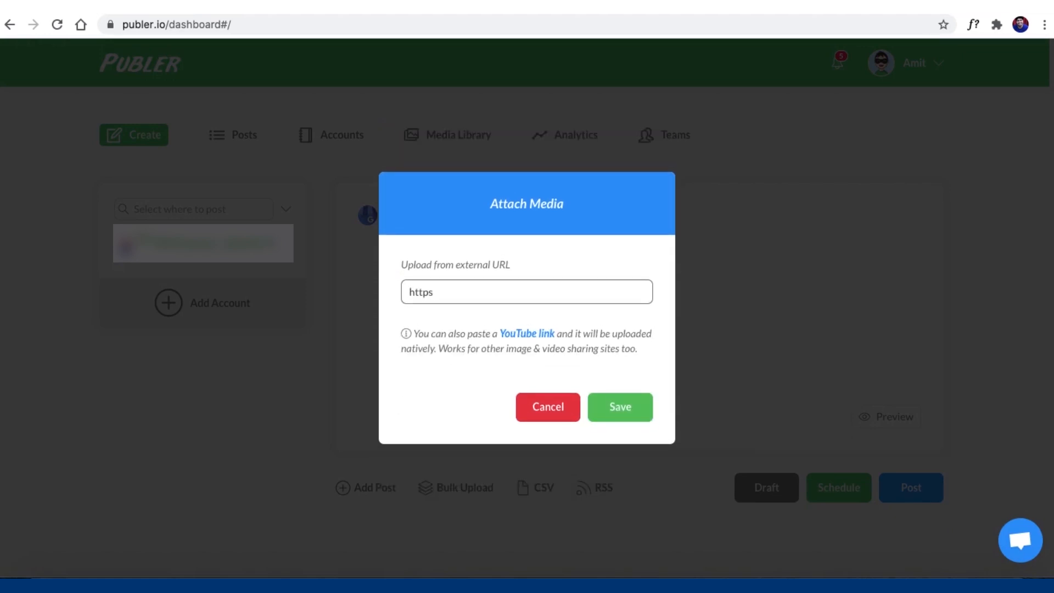
{"action": "key", "text": "BackSpace"}
{"action": "key", "text": "BackSpace"}
{"action": "key", "text": "BackSpace"}
{"action": "key", "text": "BackSpace"}
{"action": "key", "text": "BackSpace"}
{"action": "key", "text": "BackSpace"}
{"action": "key", "text": "BackSpace"}
{"action": "key", "text": "BackSpace"}
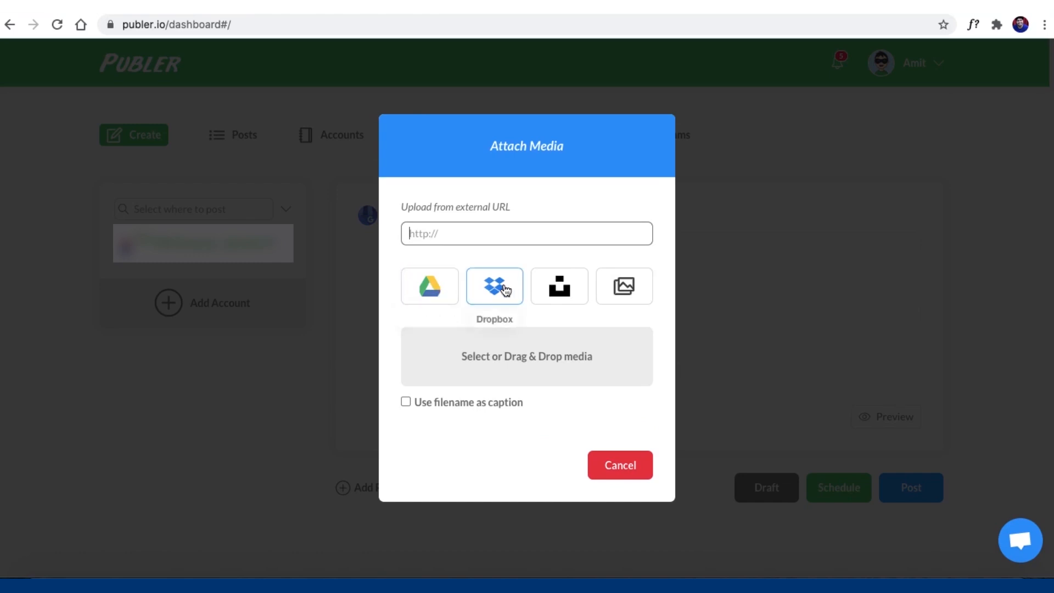
Look at the Unsplash and media library sources and return to the media attachment dialog
{"action": "left_click", "coordinate": [560, 291]}
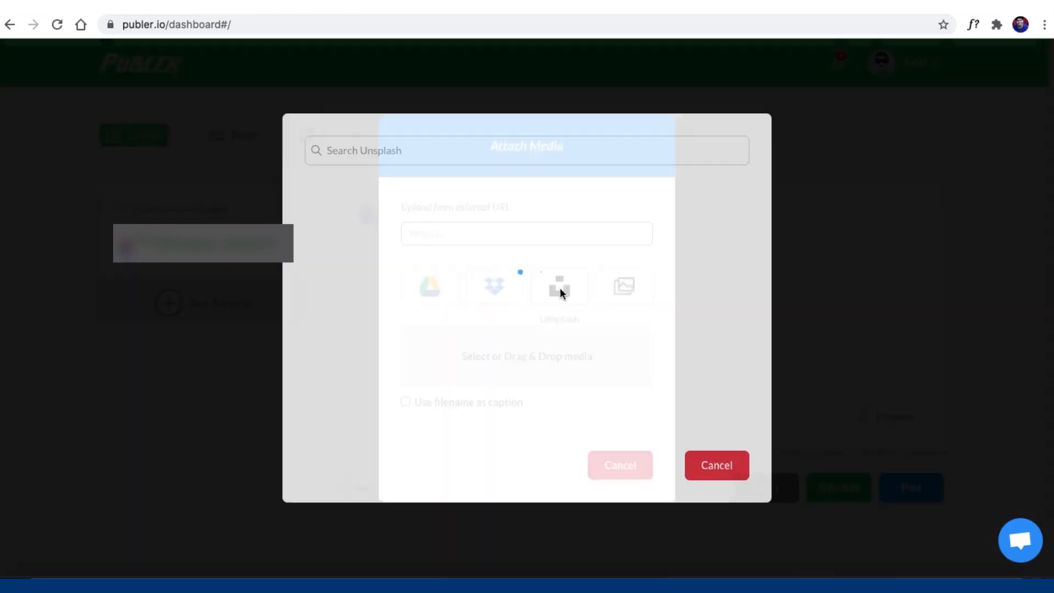
{"action": "left_click", "coordinate": [552, 360]}
{"action": "left_click", "coordinate": [633, 466]}
{"action": "left_click", "coordinate": [633, 283]}
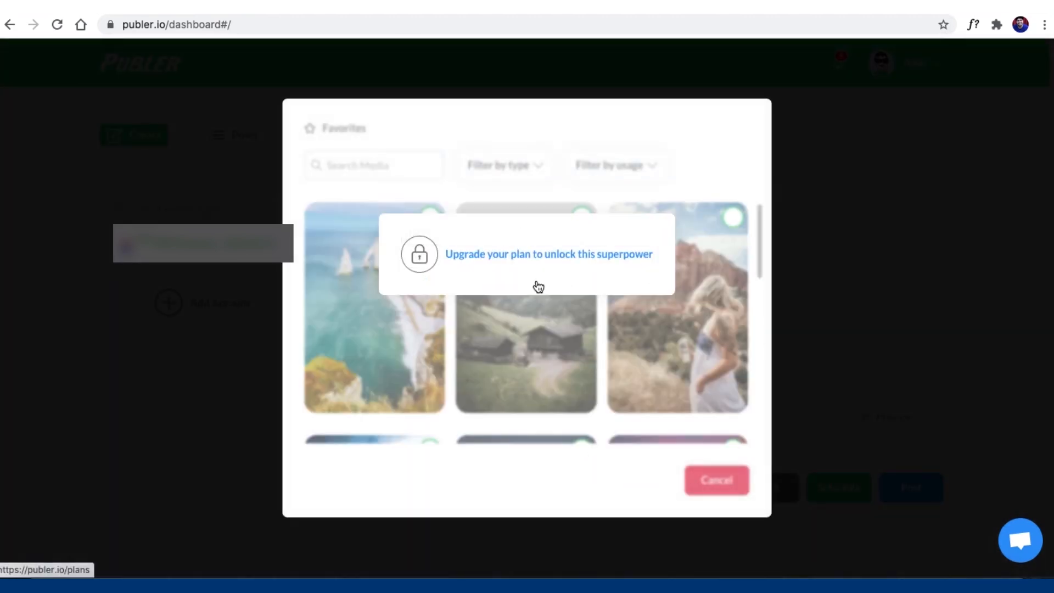
{"action": "left_click", "coordinate": [262, 173]}
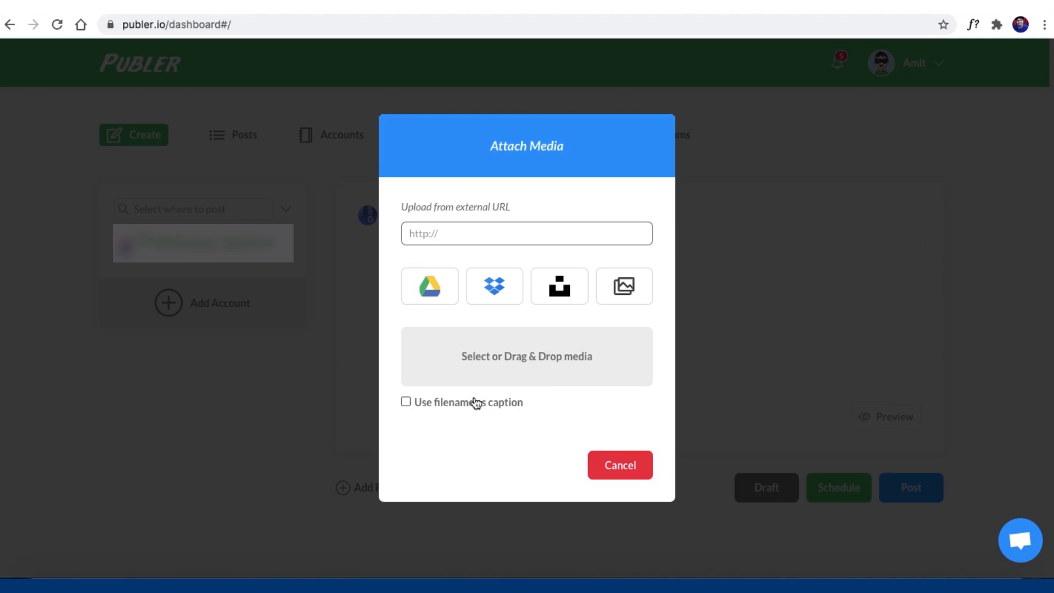
Upload the Salesforce image as the post's media
{"action": "left_click", "coordinate": [511, 360]}
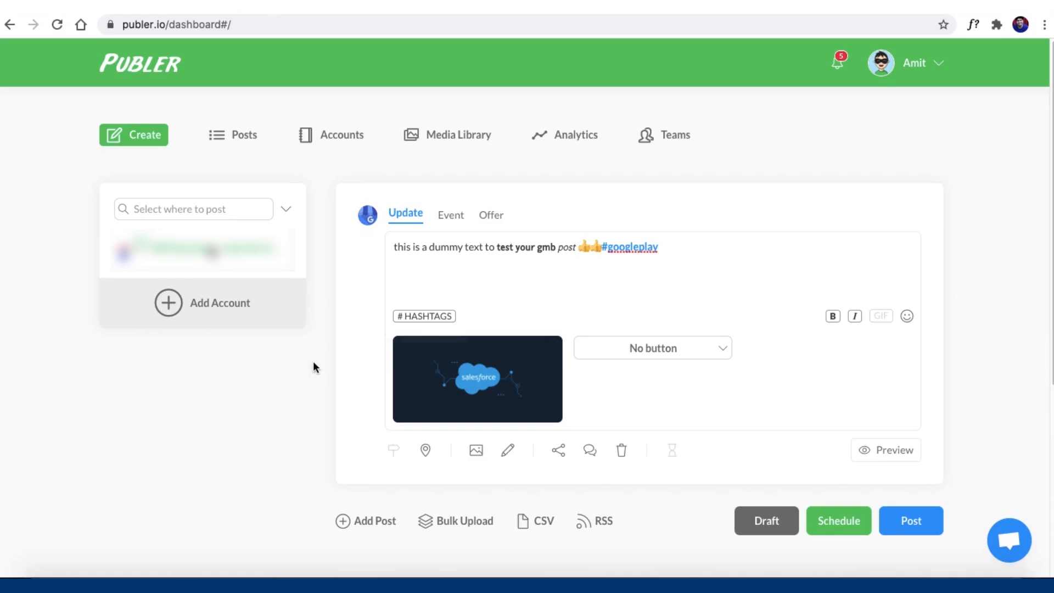
Start creating a new watermark from the attached image's media options
{"action": "left_click", "coordinate": [475, 449]}
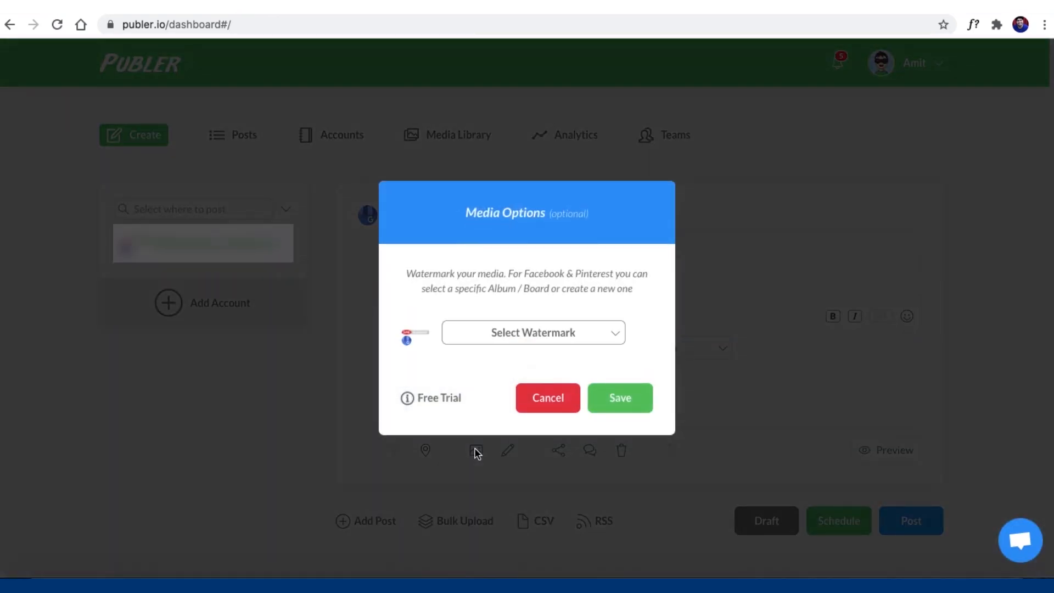
{"action": "left_click", "coordinate": [533, 333]}
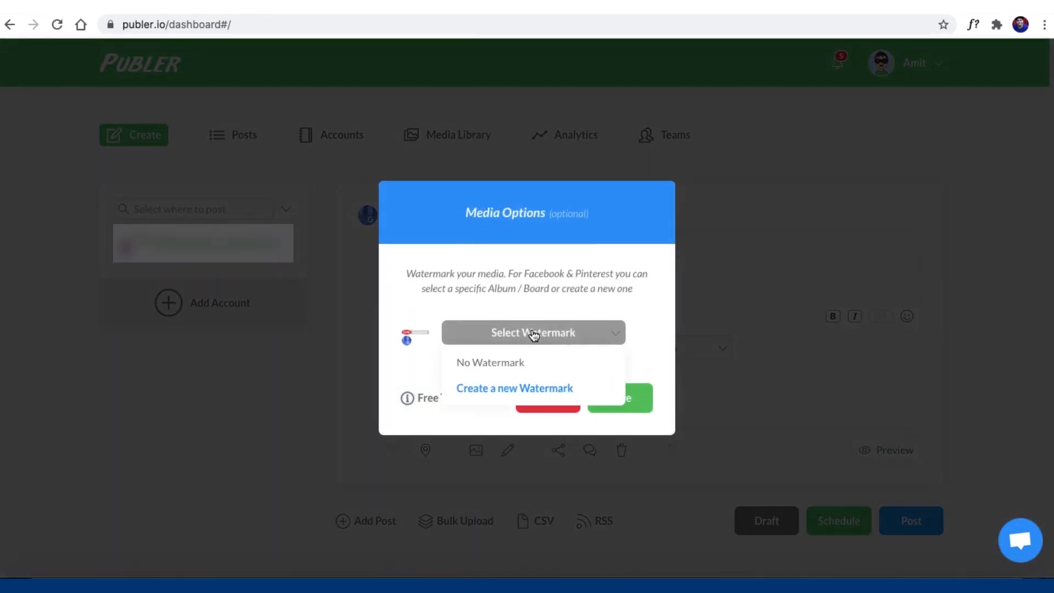
{"action": "left_click", "coordinate": [489, 393]}
{"action": "left_click", "coordinate": [520, 389]}
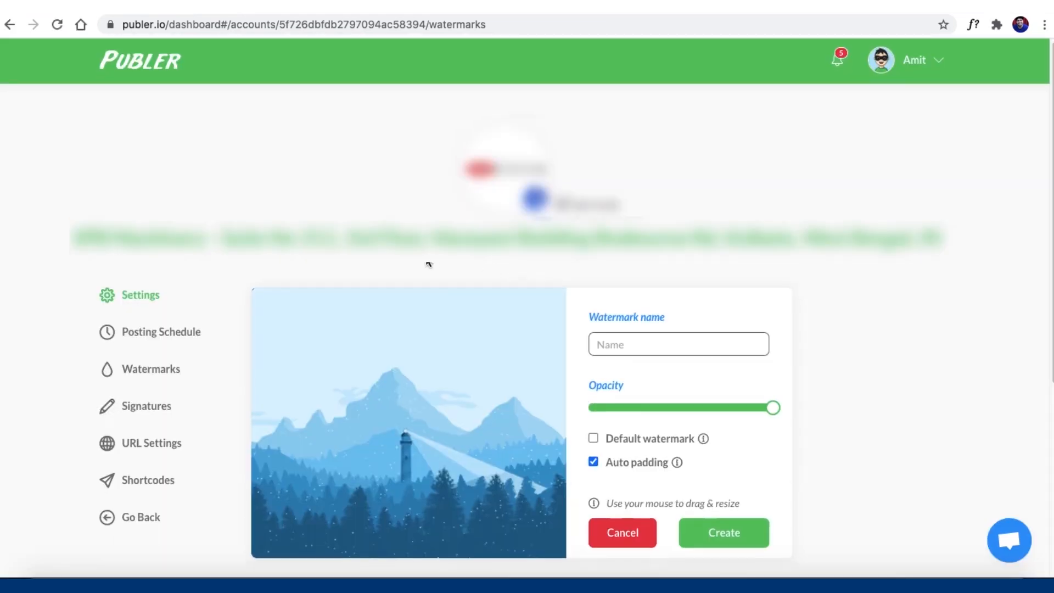
Reduce the Click Local logo's opacity to a little over half and place it in the preview's upper-left corner
{"action": "scroll", "coordinate": [429, 265], "scroll_direction": "down", "scroll_amount": 1}
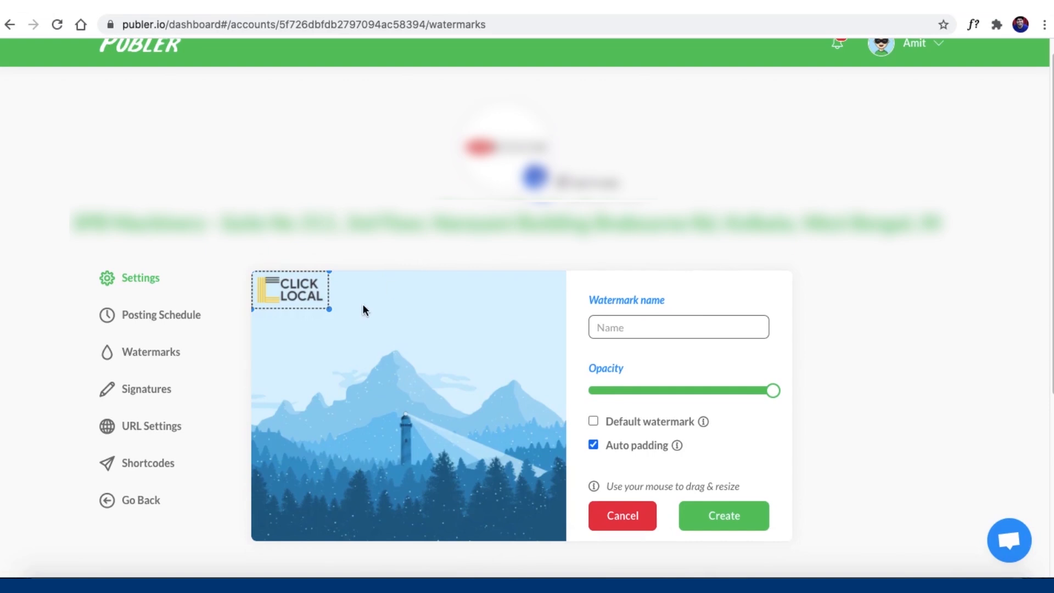
{"action": "left_click_drag", "start_coordinate": [340, 284], "coordinate": [502, 293]}
{"action": "mouse_move", "coordinate": [696, 391]}
{"action": "left_mouse_down"}
{"action": "mouse_move", "coordinate": [682, 394]}
{"action": "mouse_move", "coordinate": [694, 391]}
{"action": "left_mouse_up"}
{"action": "left_click_drag", "start_coordinate": [496, 299], "coordinate": [273, 301]}
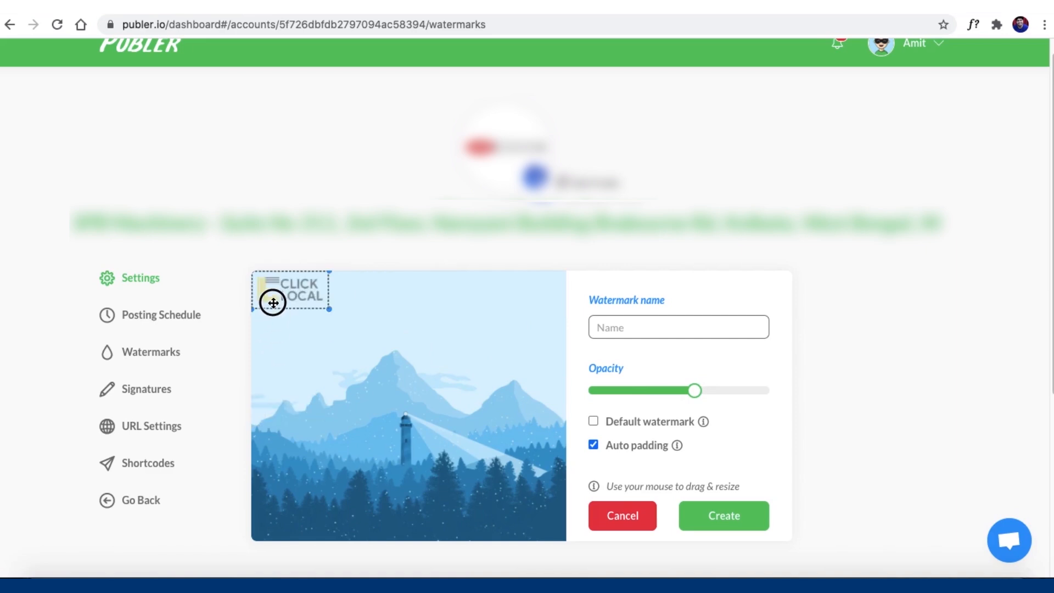
Name the watermark "logo" and create it
{"action": "left_click", "coordinate": [671, 333]}
{"action": "type", "text": "logo"}
{"action": "scroll", "coordinate": [839, 431], "scroll_direction": "down", "scroll_amount": 1}
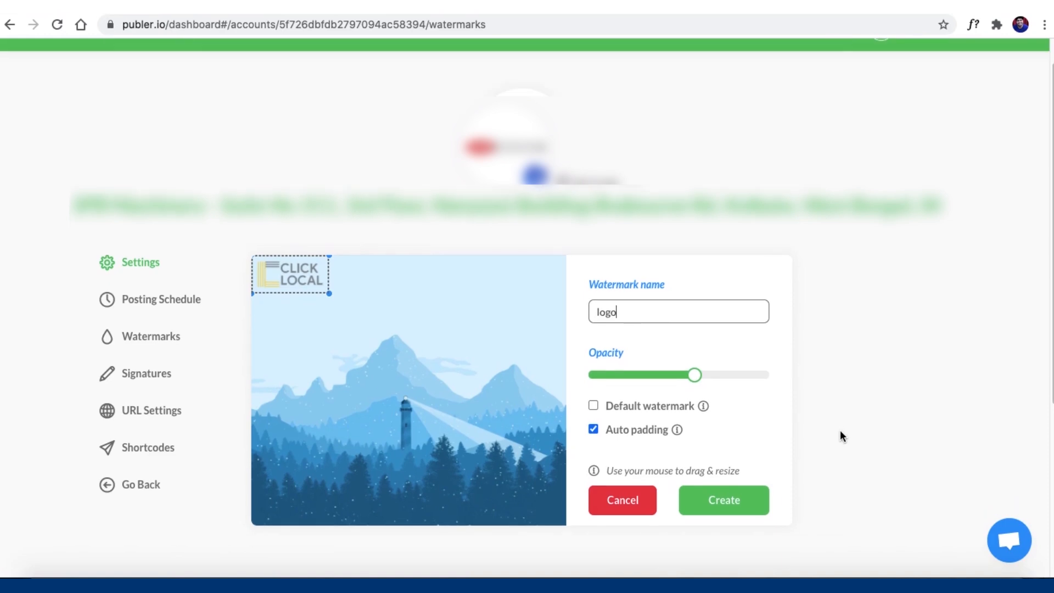
{"action": "left_click", "coordinate": [728, 500]}
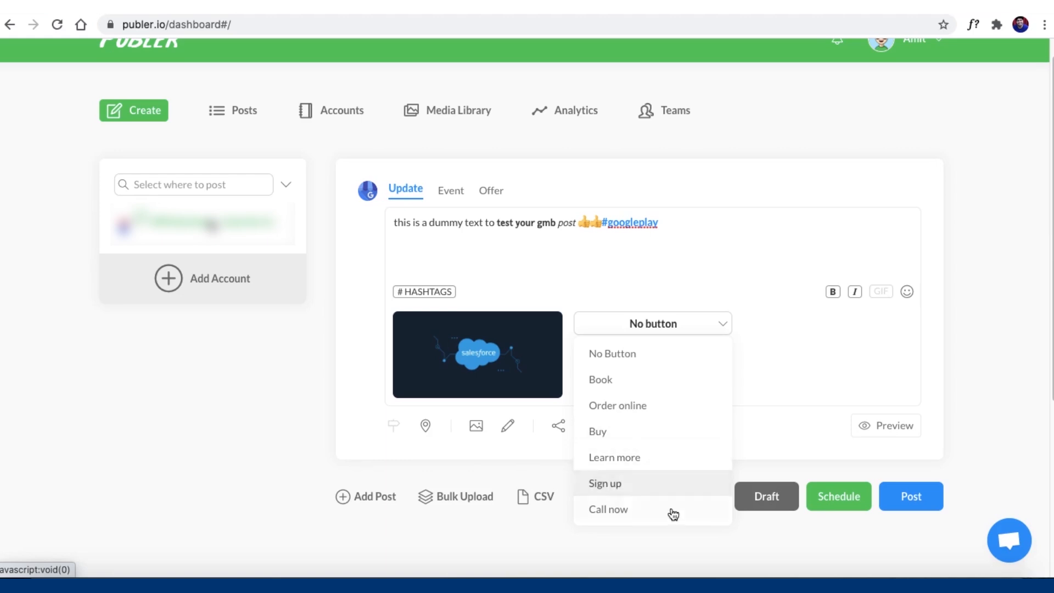
{"action": "left_click", "coordinate": [634, 510]}
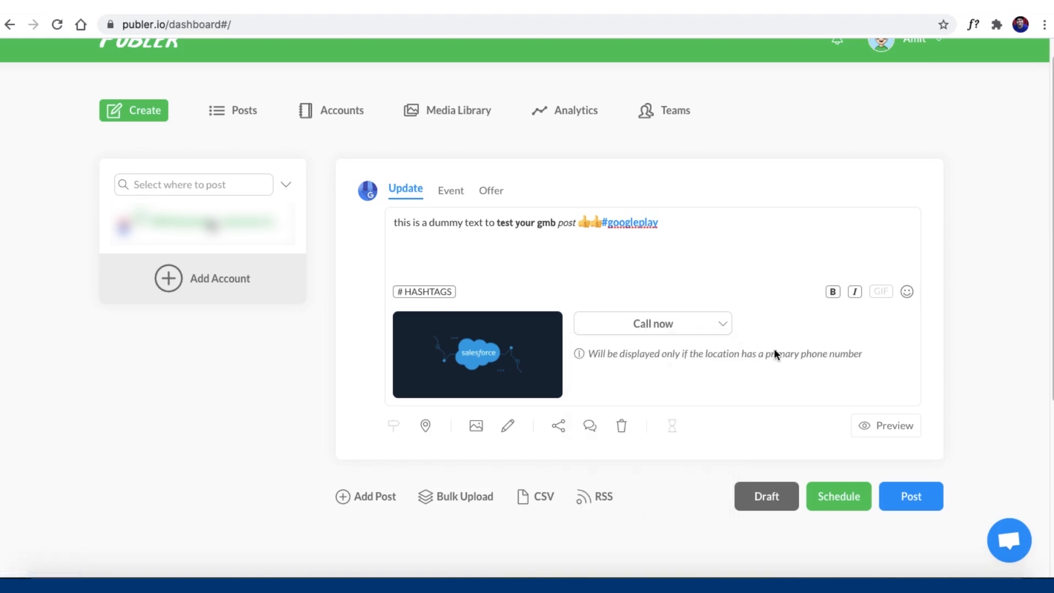
{"action": "left_click", "coordinate": [668, 327]}
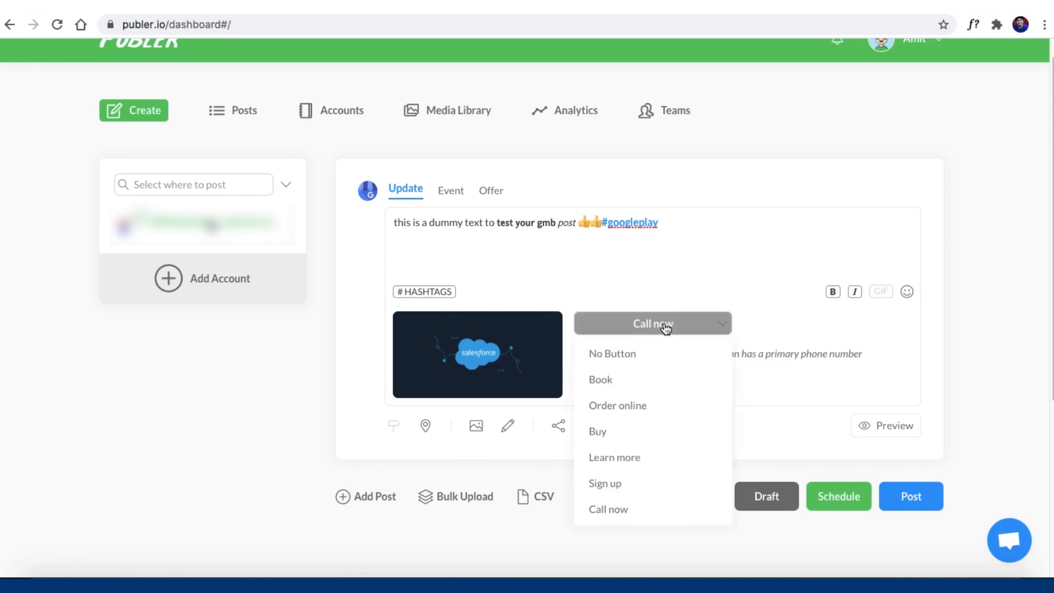
{"action": "left_click", "coordinate": [635, 467]}
{"action": "type", "text": "https:"}
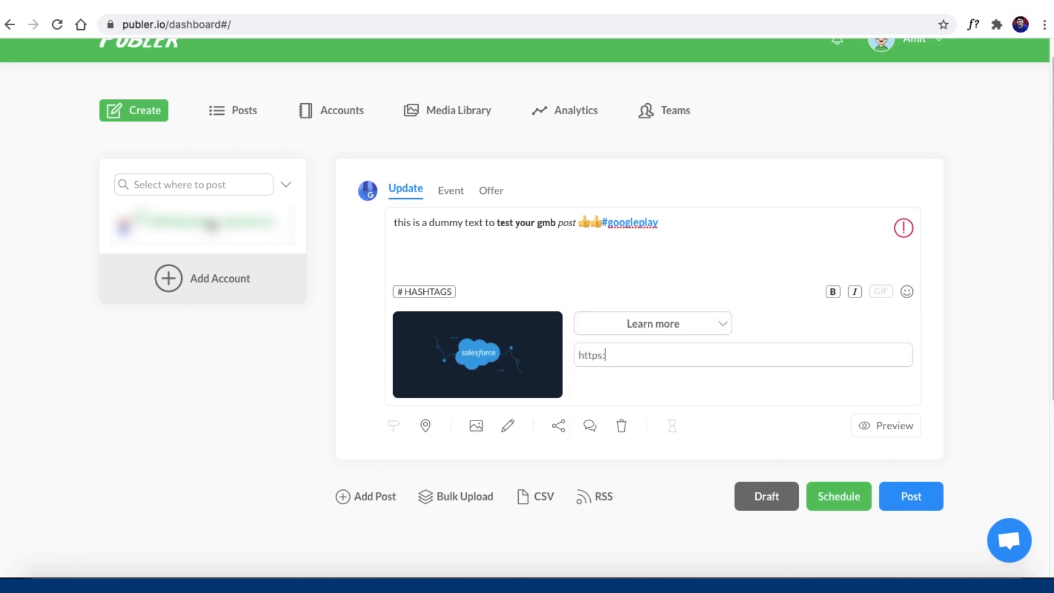
{"action": "type", "text": "//yourURLhere.com"}
{"action": "left_click", "coordinate": [715, 331]}
{"action": "left_click", "coordinate": [651, 353]}
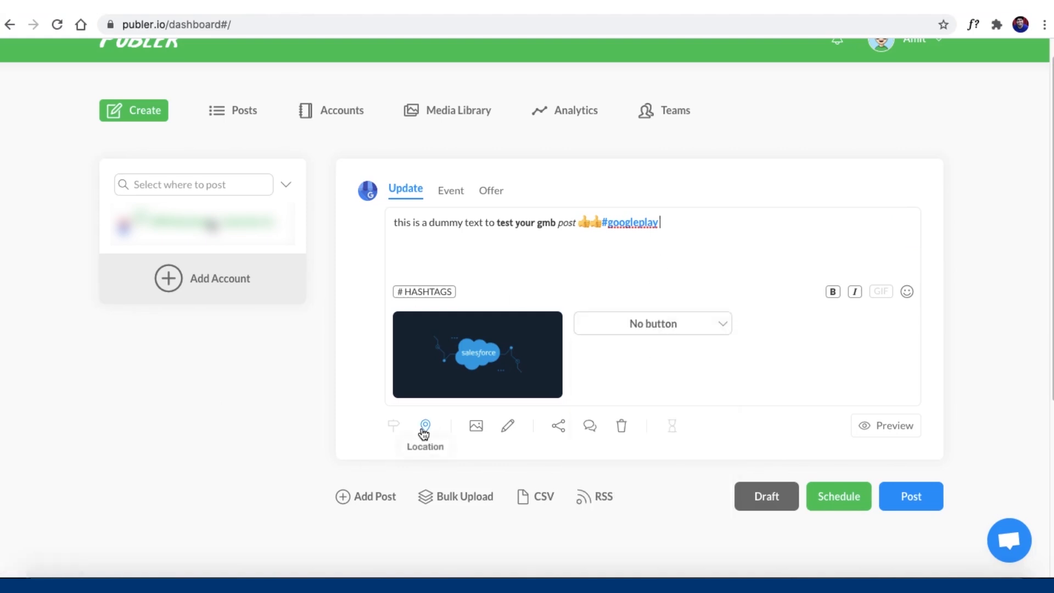